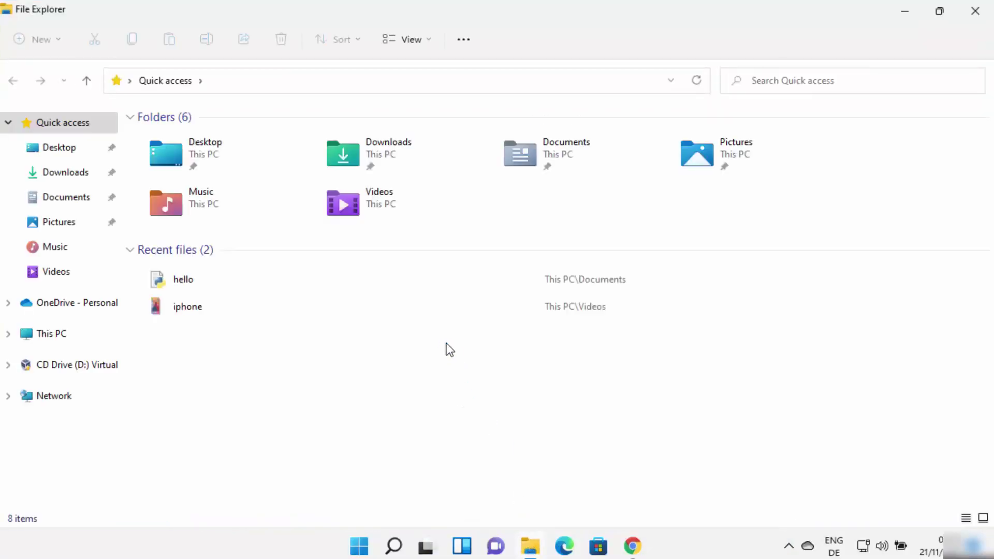
- Browse from This PC through Local Disk (C:) to Program Files\Java\jdk-17.0.1 in File Explorer
click(73, 336)
click(230, 275)
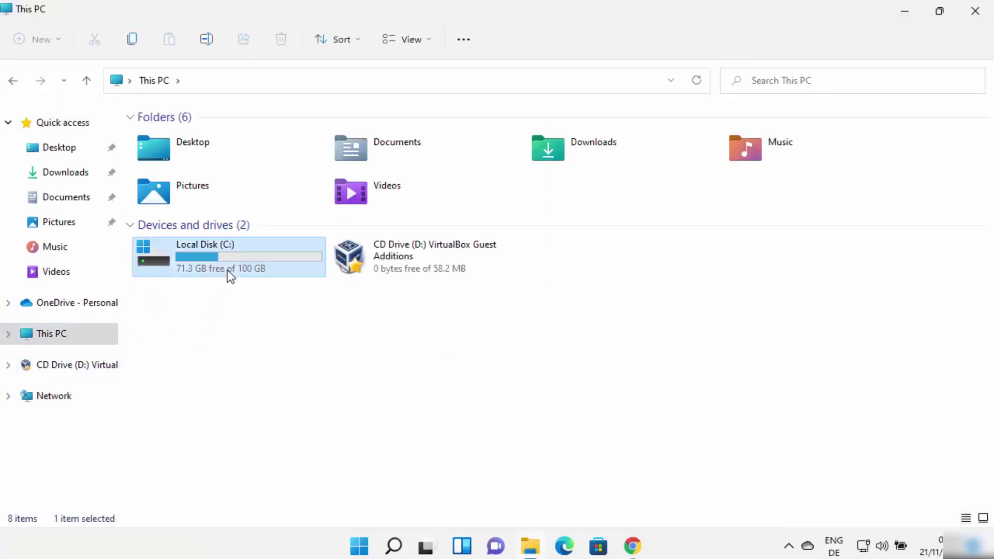
double_click(231, 275)
click(191, 192)
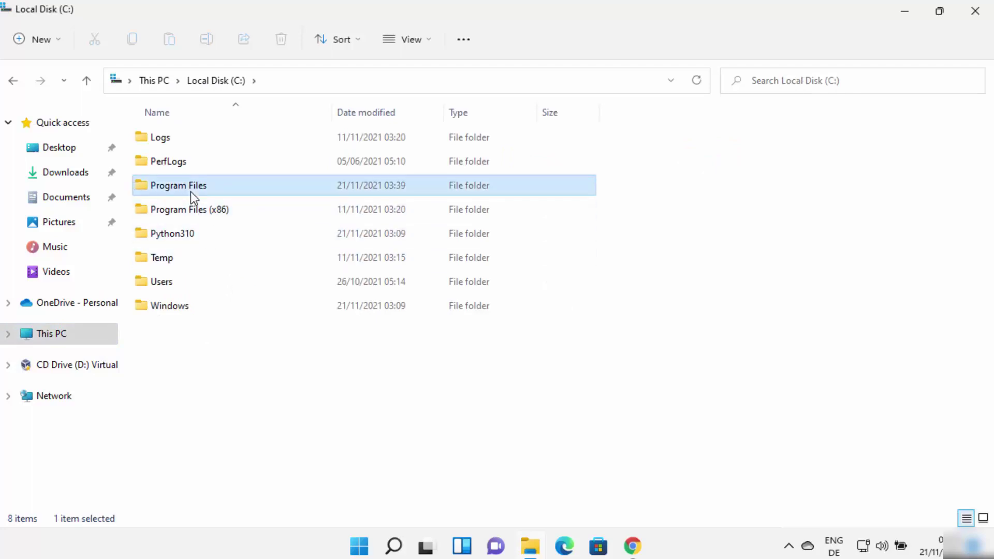
double_click(190, 191)
click(172, 263)
double_click(172, 263)
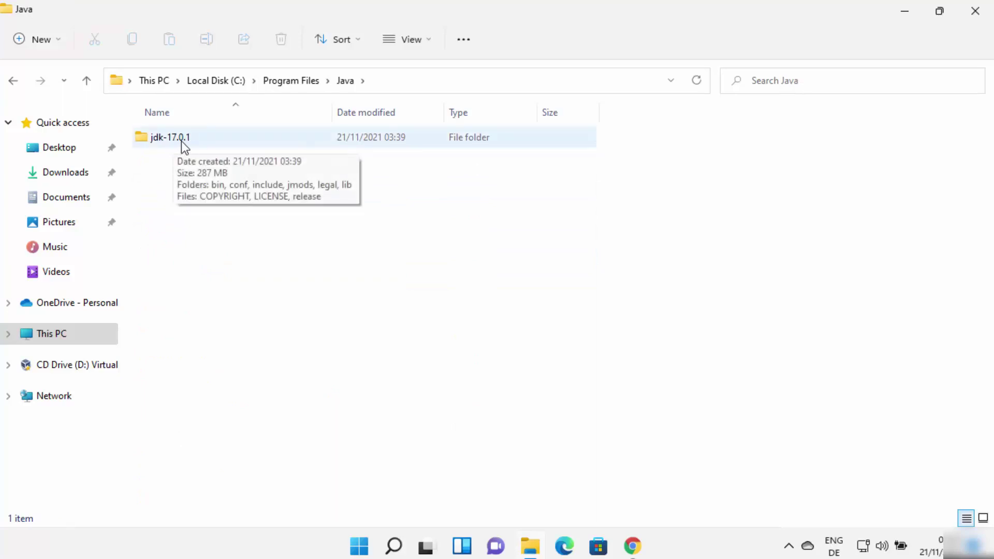
click(182, 141)
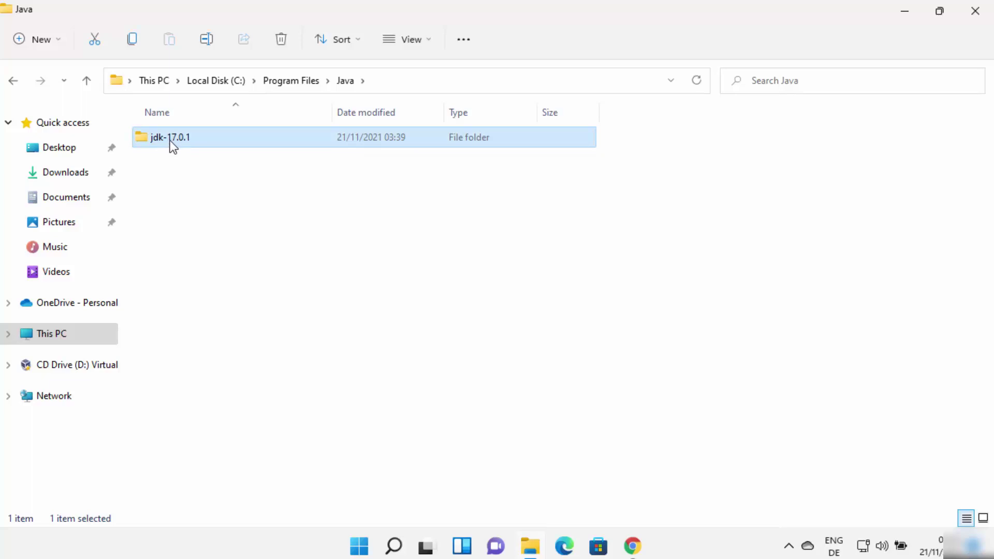
double_click(185, 138)
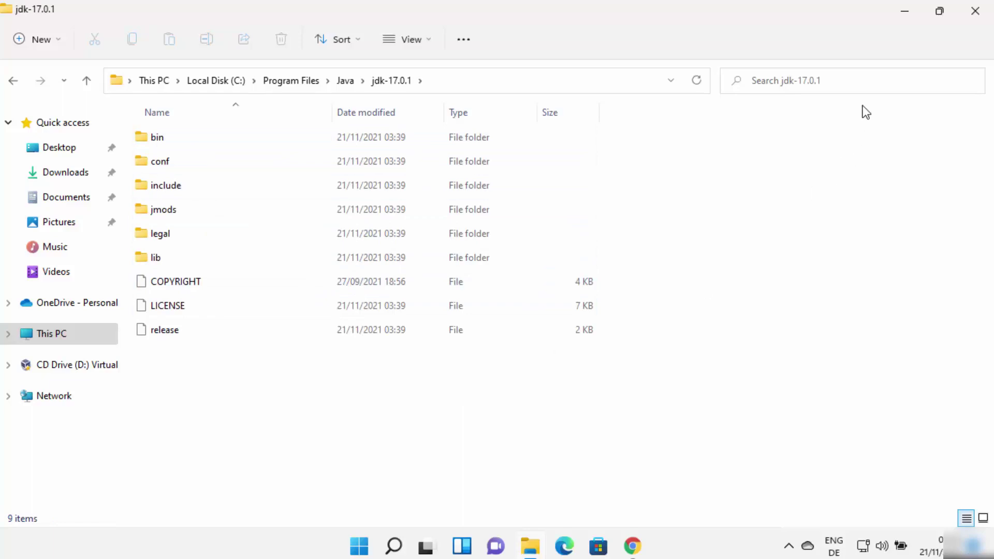
- Minimize Explorer and search 'edit env' to open Edit environment variables for your account
click(905, 10)
click(392, 548)
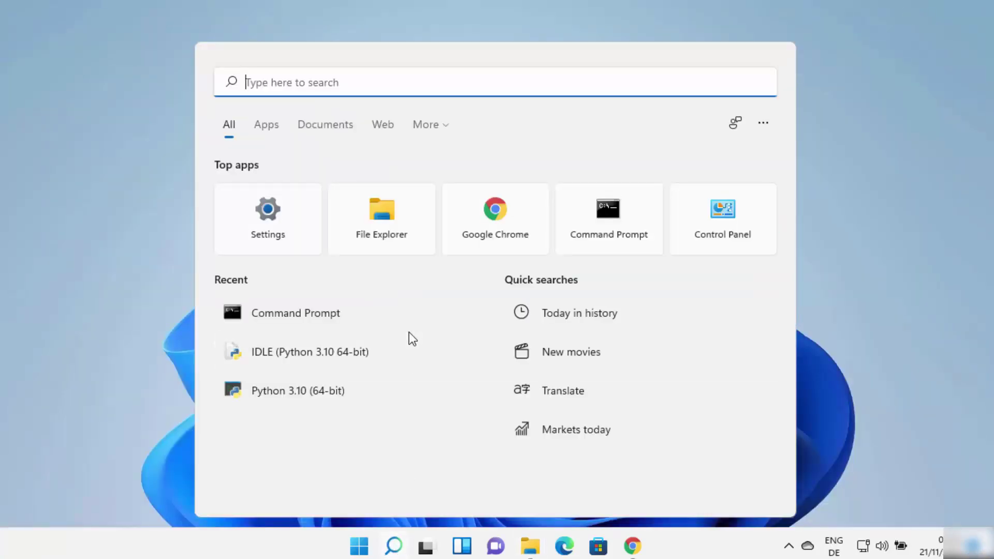
text(edit)
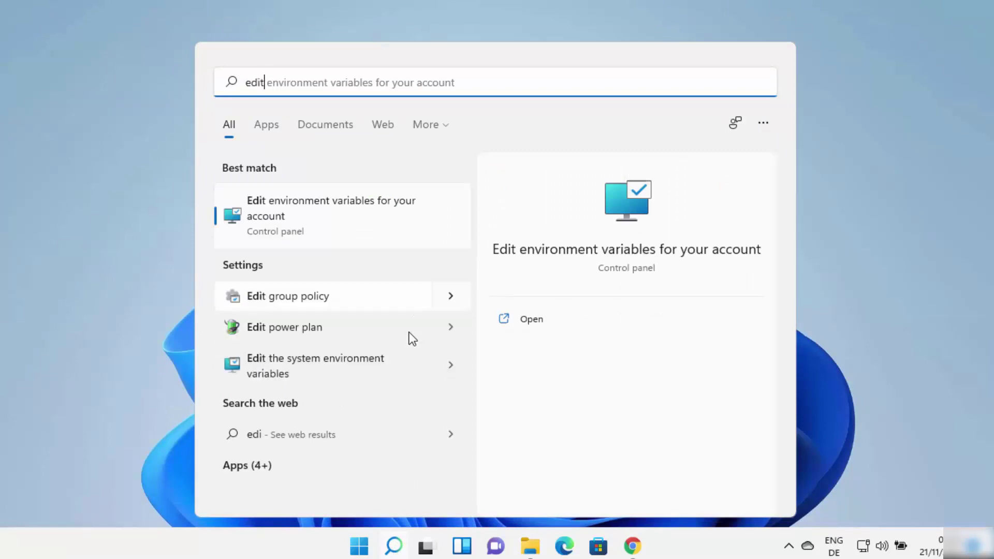
text( env)
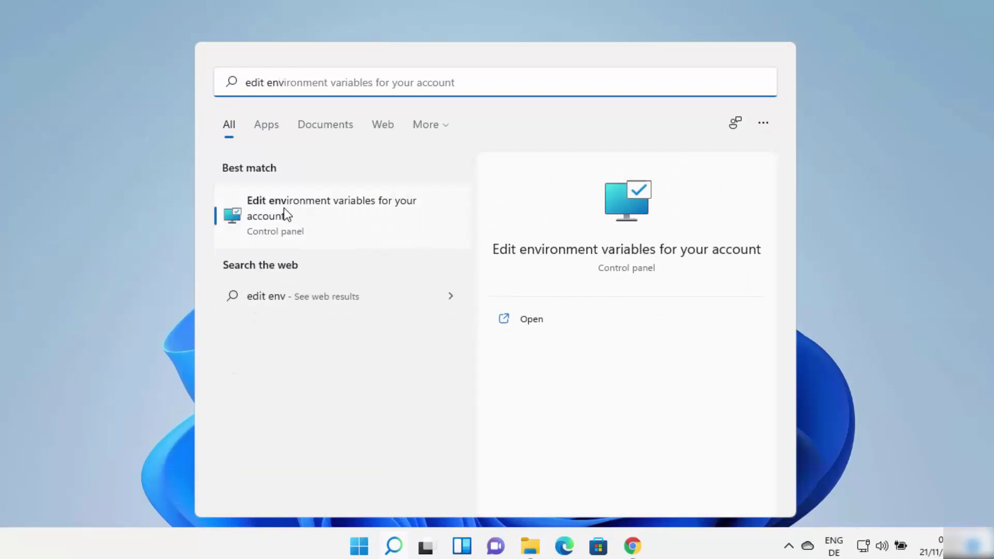
click(364, 209)
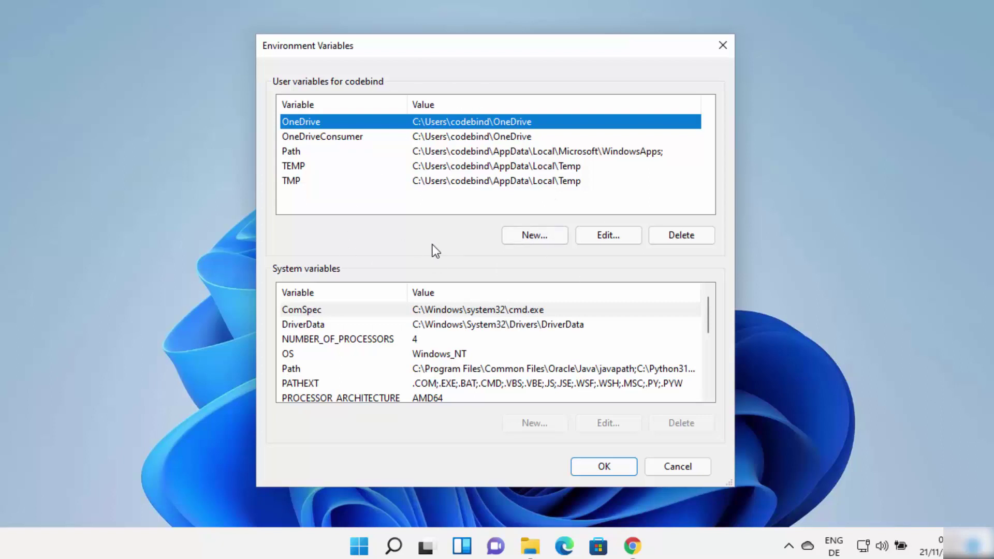
- Open Control Panel in category view, then System and Security > System to reach About
click(395, 546)
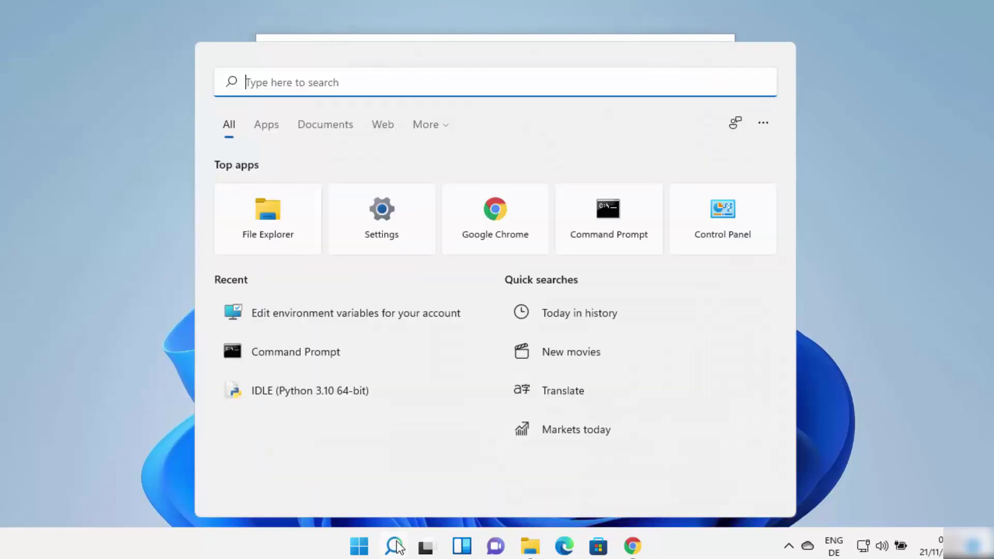
text(con)
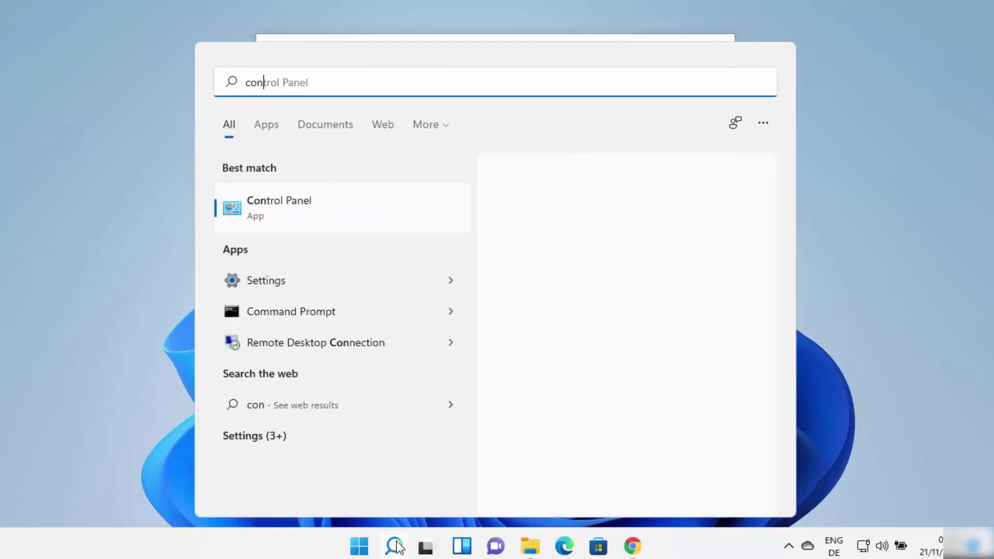
click(355, 216)
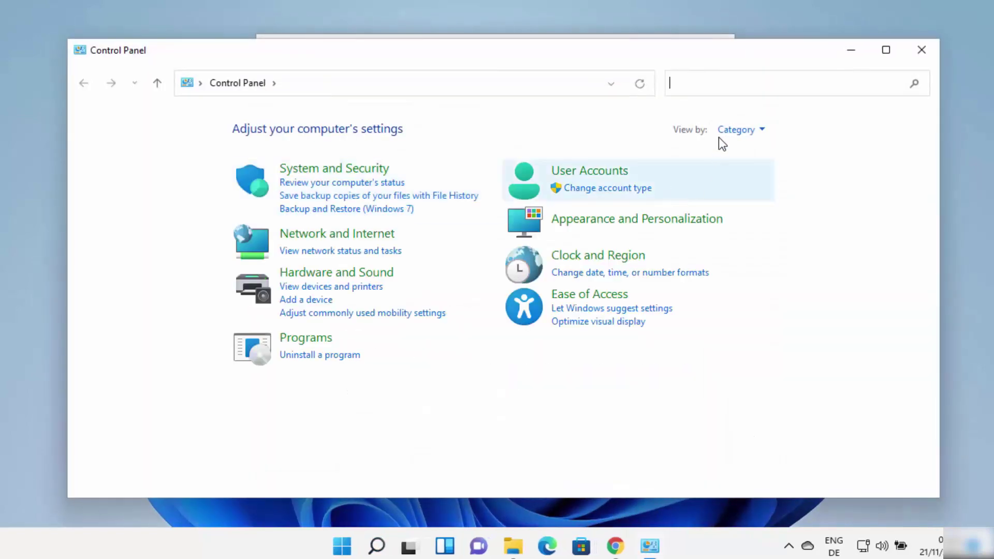
click(738, 132)
click(739, 149)
click(352, 171)
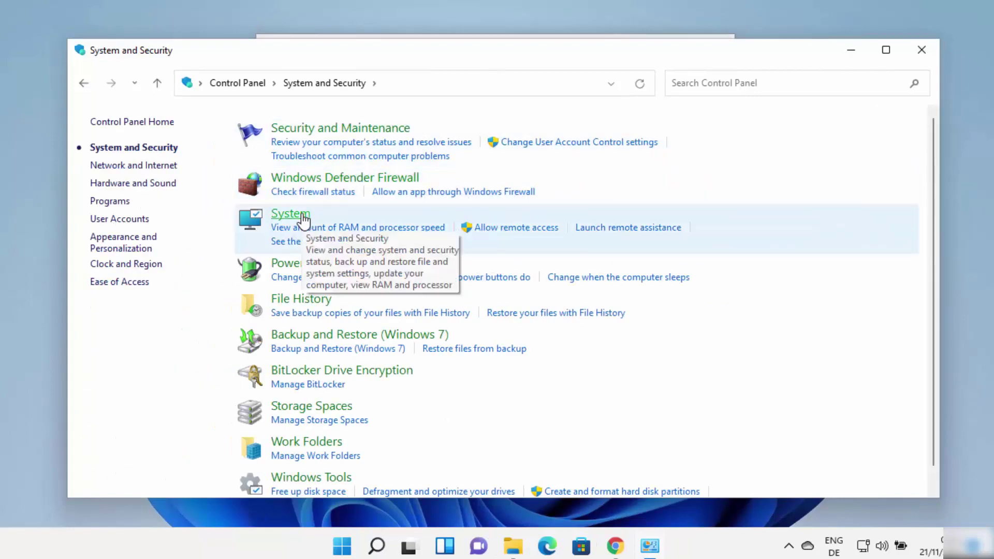
click(309, 216)
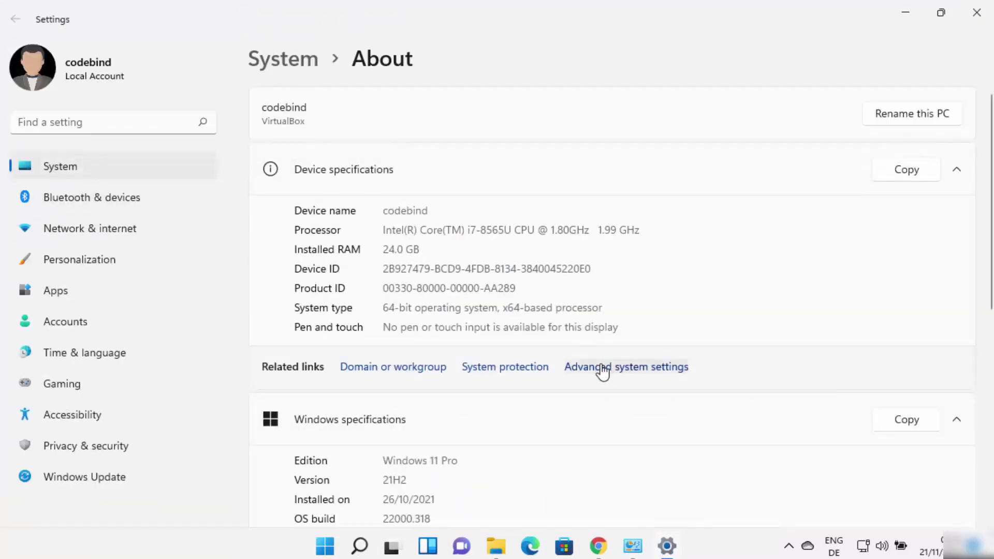
- Open Environment Variables from Advanced system settings and select the system Path variable
click(642, 367)
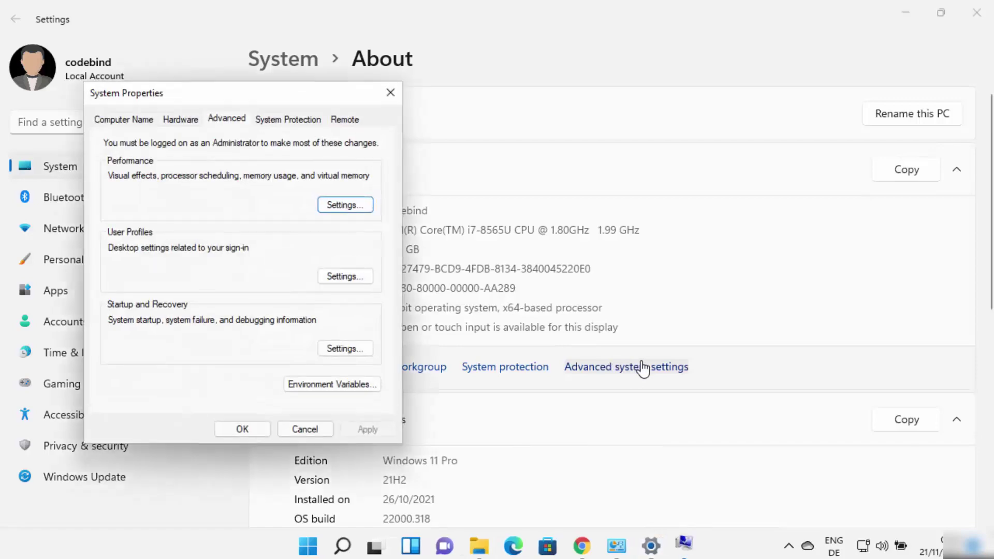
click(337, 386)
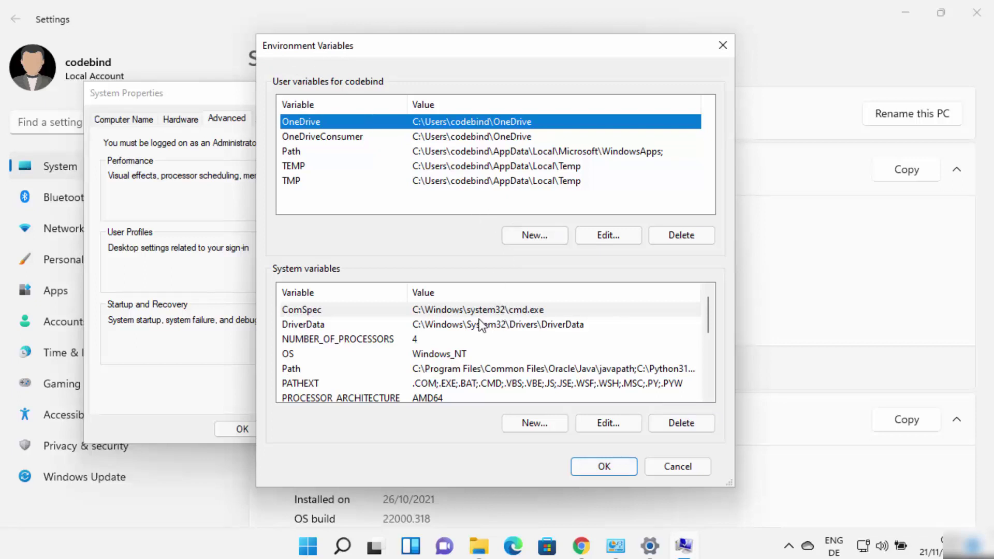
click(295, 369)
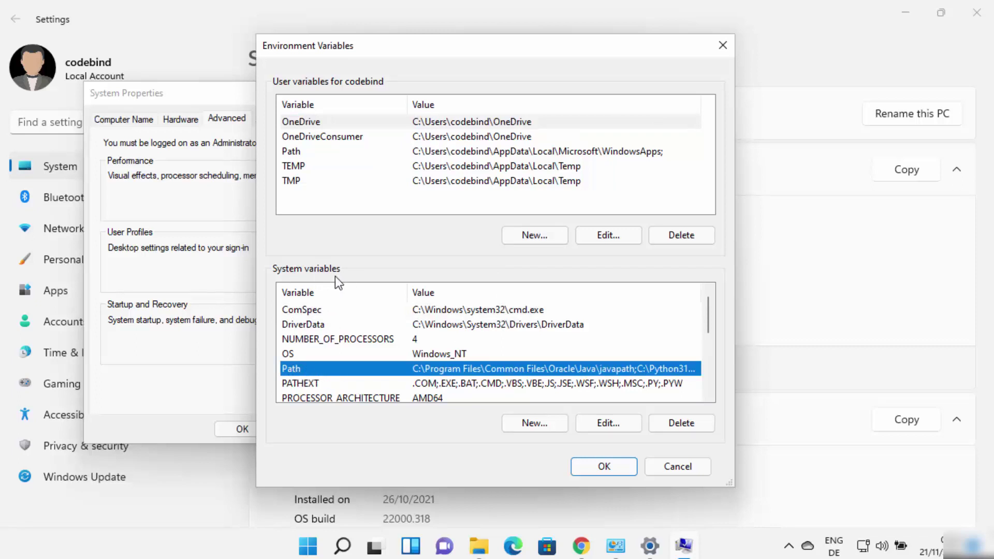
- Edit the system Path to list its eight entries, including Oracle javapath and Python310
click(597, 421)
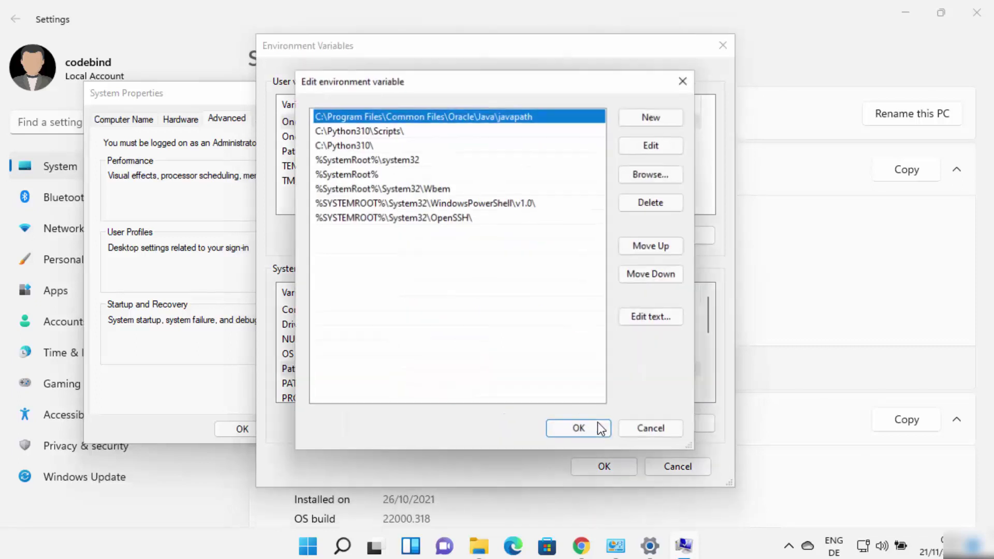
click(377, 238)
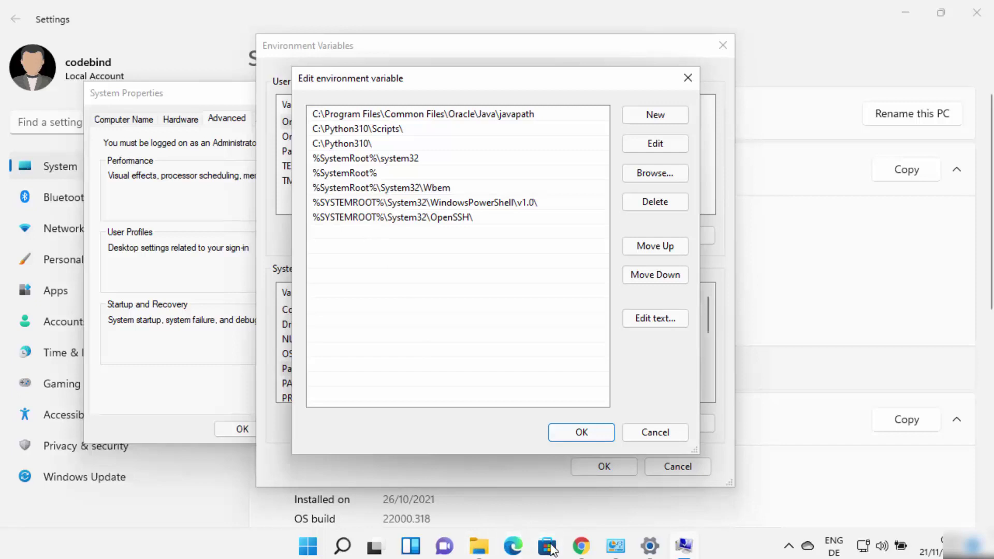
- Open the jdk-17.0.1 bin folder in File Explorer and copy its full address
click(490, 552)
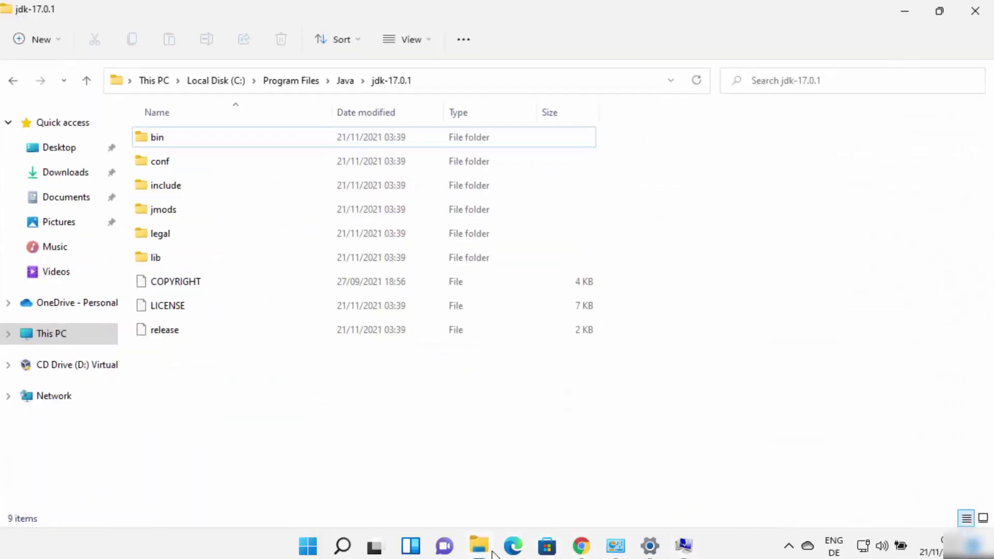
click(426, 80)
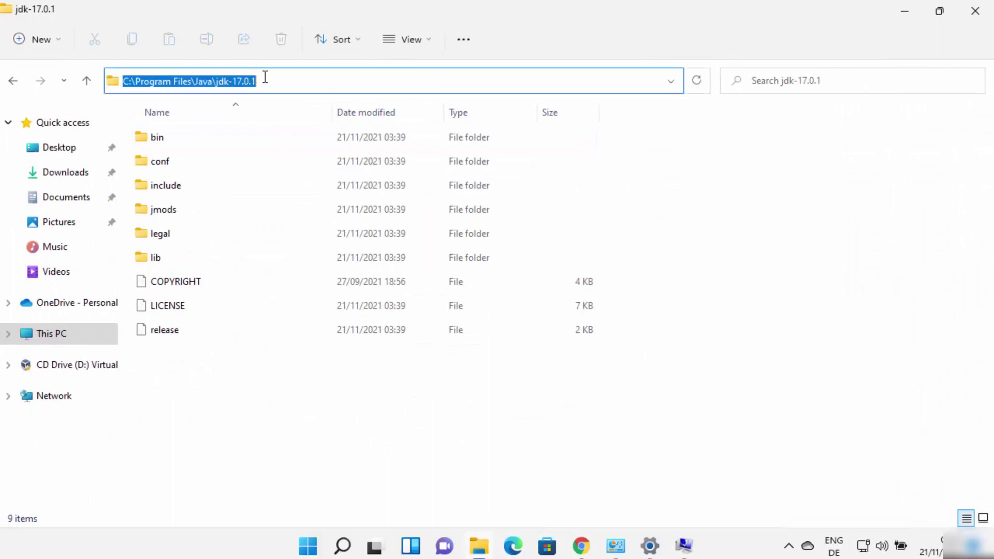
double_click(165, 139)
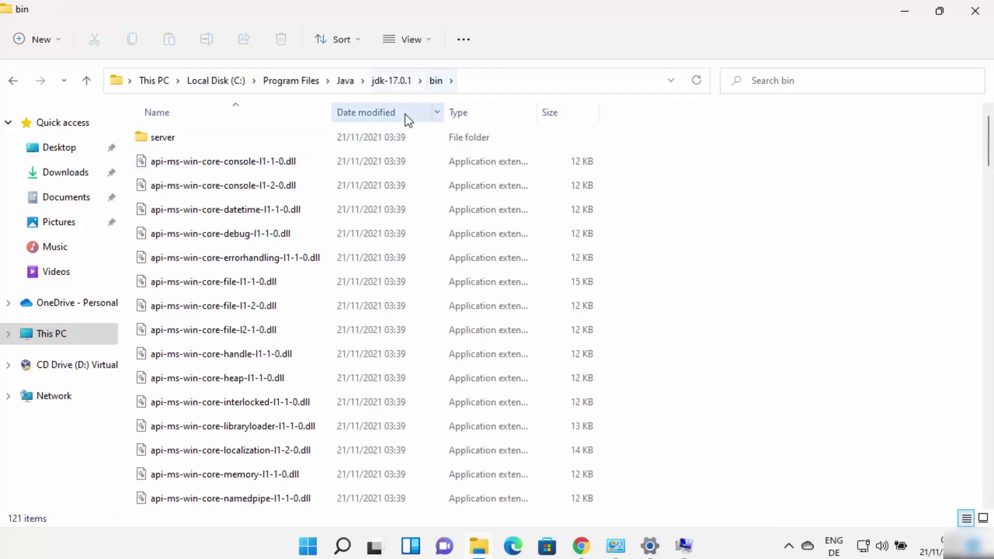
click(476, 82)
key(ctrl+c)
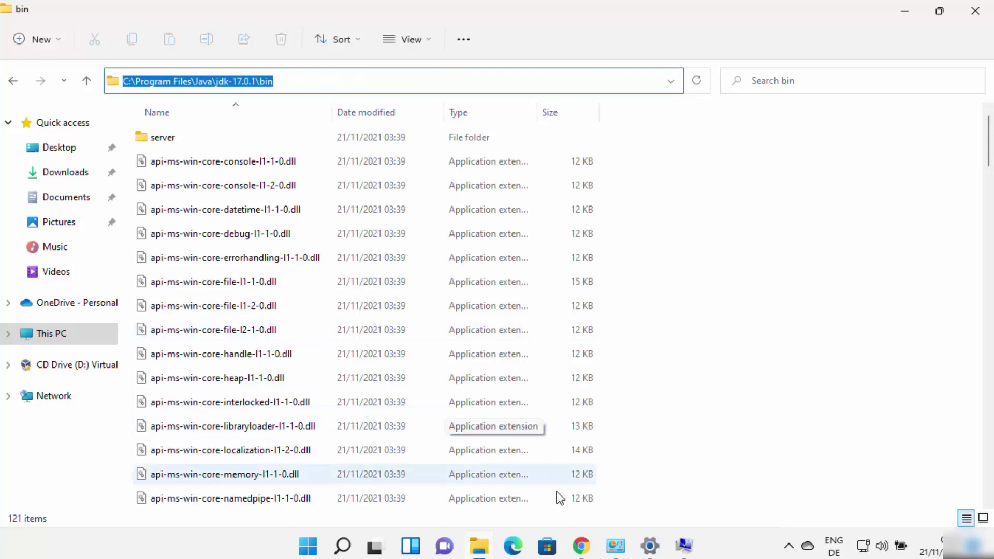
click(683, 546)
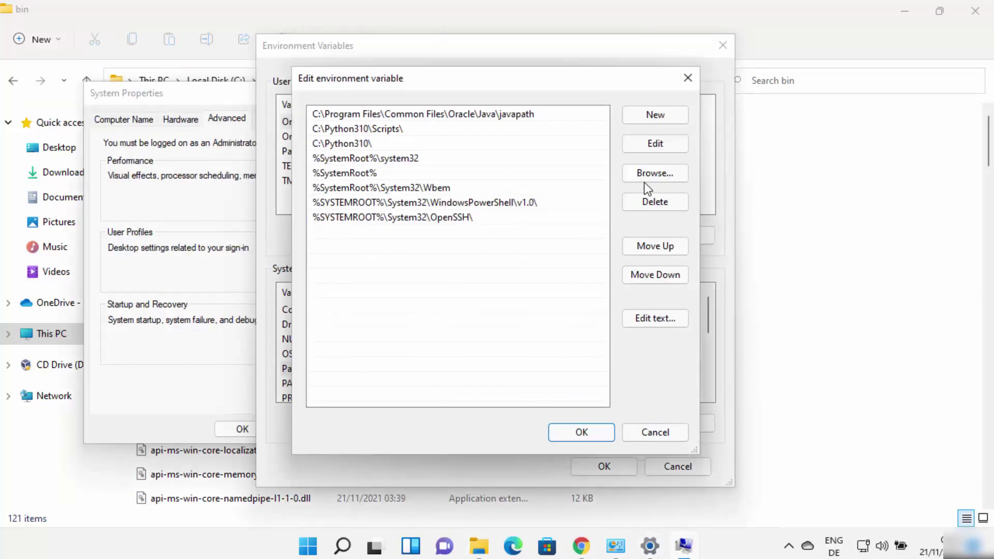
- Add C:\Program Files\Java\jdk-17.0.1\bin as a new system Path entry and confirm with OK
double_click(318, 234)
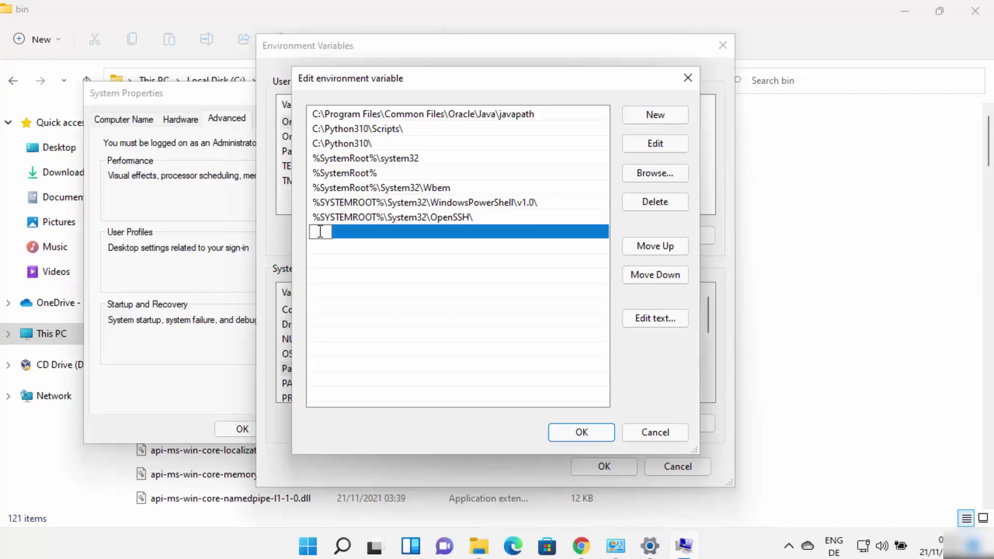
key(ctrl+v)
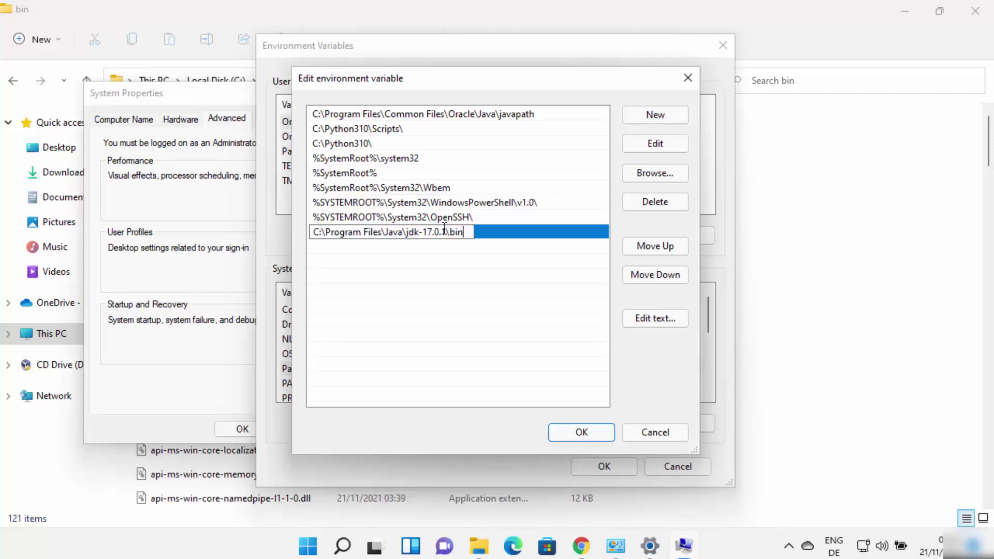
click(473, 247)
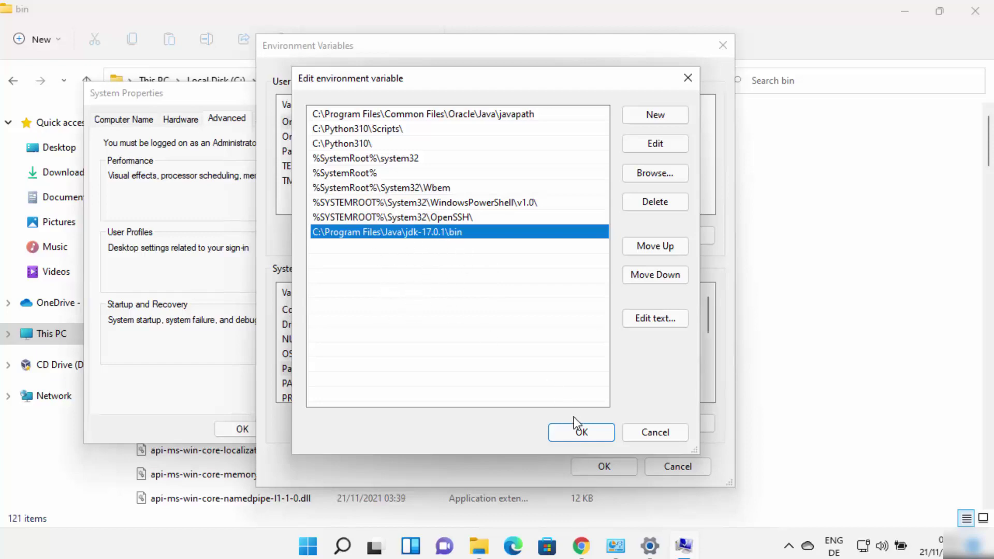
click(579, 431)
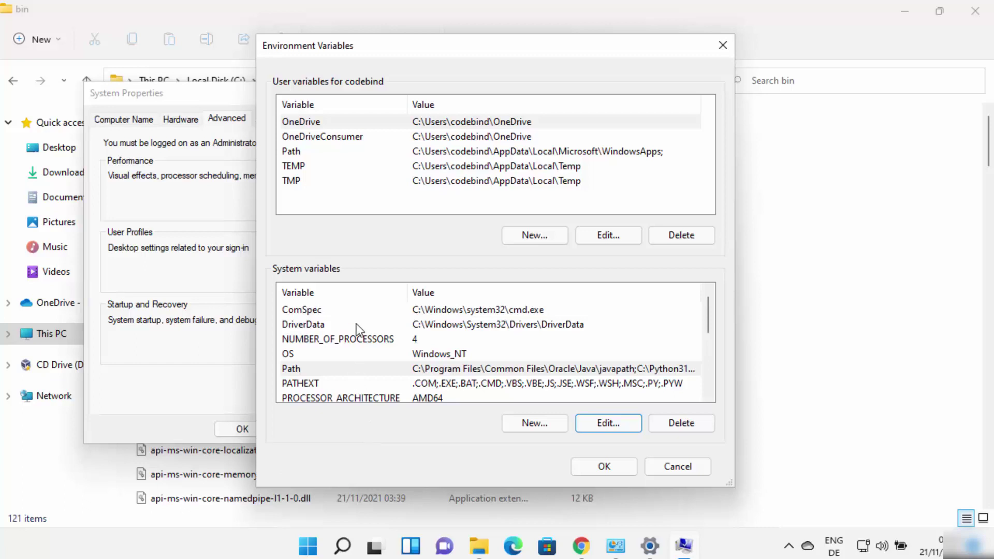
- Create a new user variable named JAVA_HOME, leaving its value empty for now
click(343, 201)
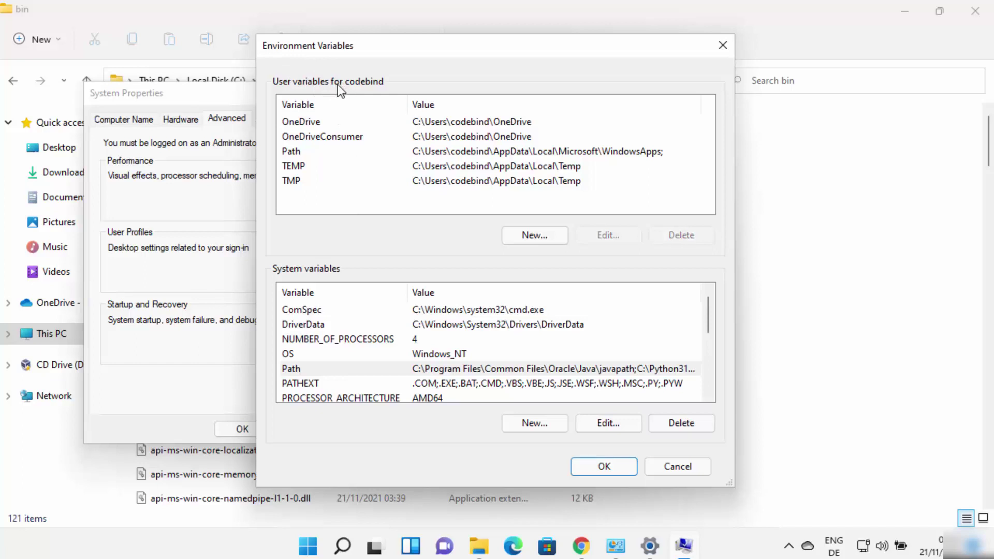
click(514, 235)
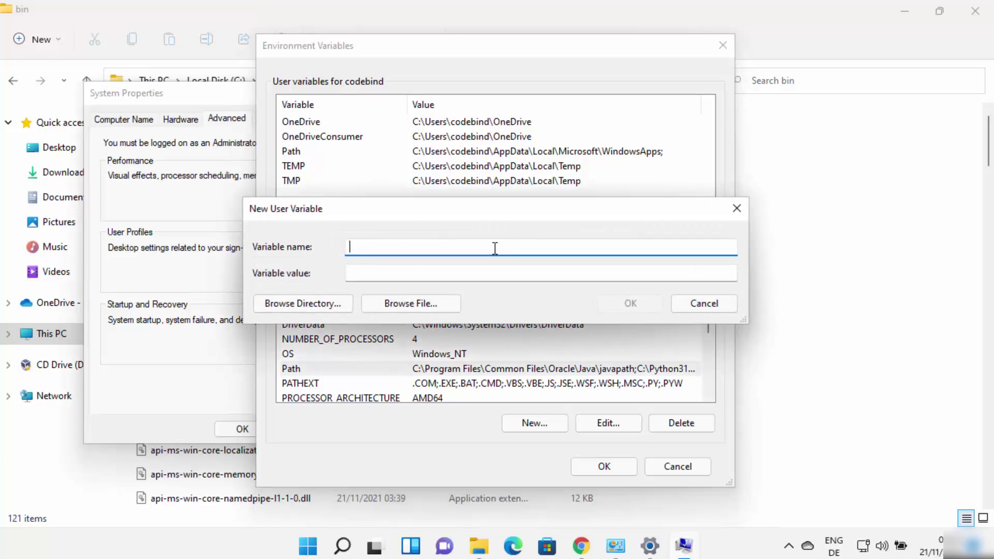
text(JAVA_HOME)
drag(349, 246, 406, 244)
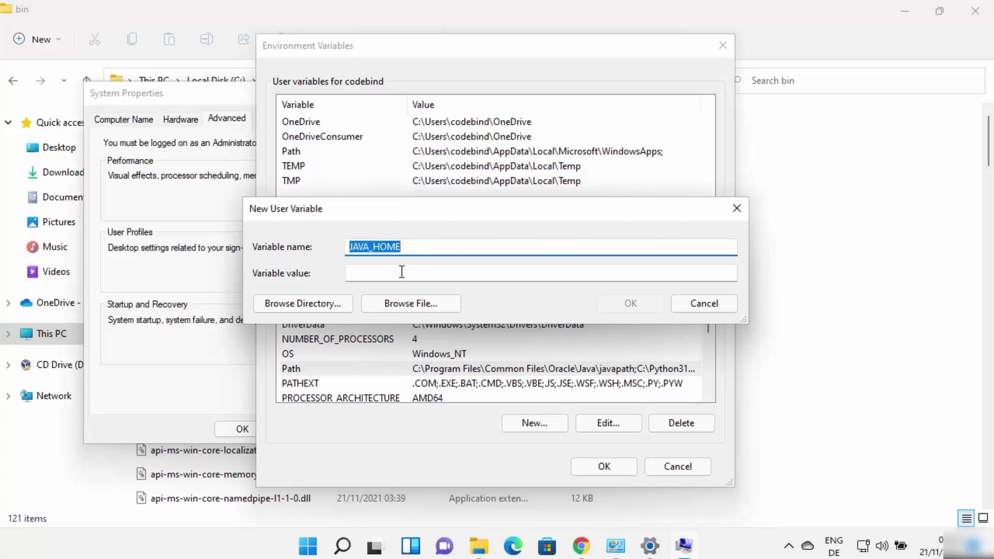
click(241, 550)
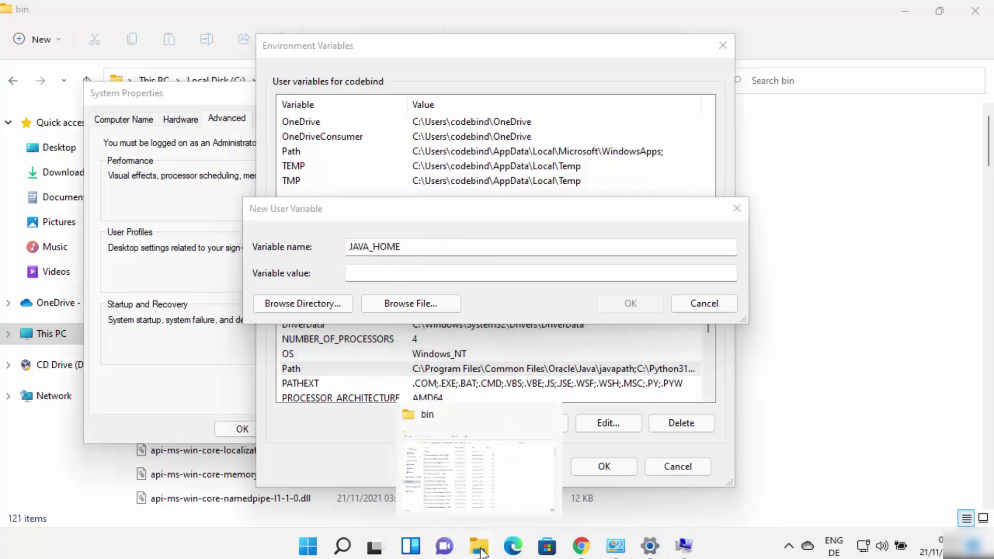
- Move up from bin to jdk-17.0.1 and copy the path C:\Program Files\Java\jdk-17.0.1
click(493, 473)
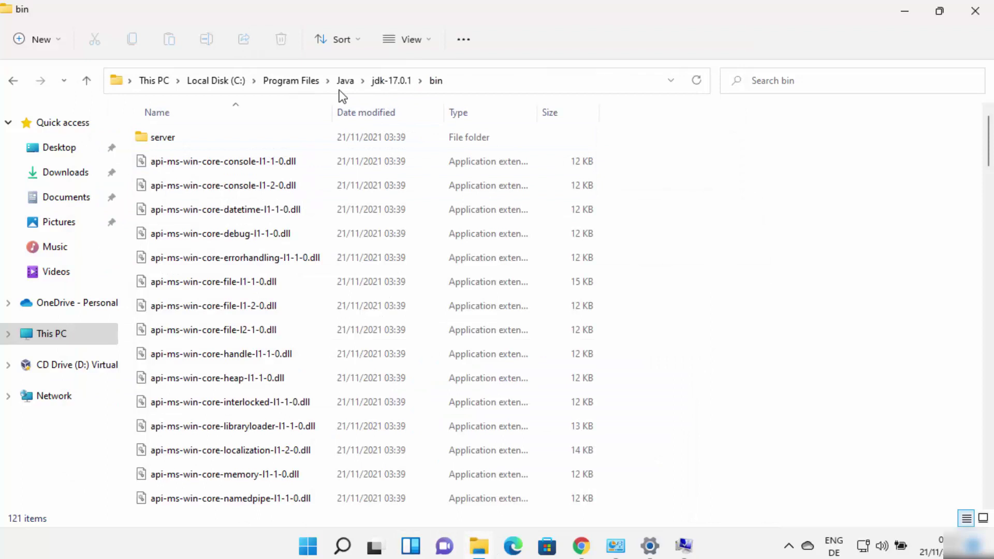
click(391, 82)
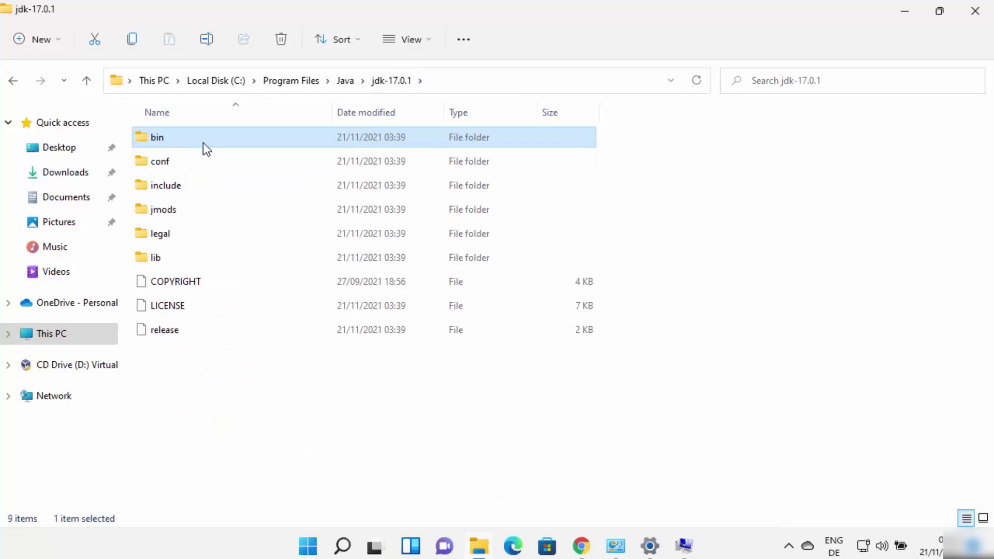
click(452, 85)
key(ctrl+c)
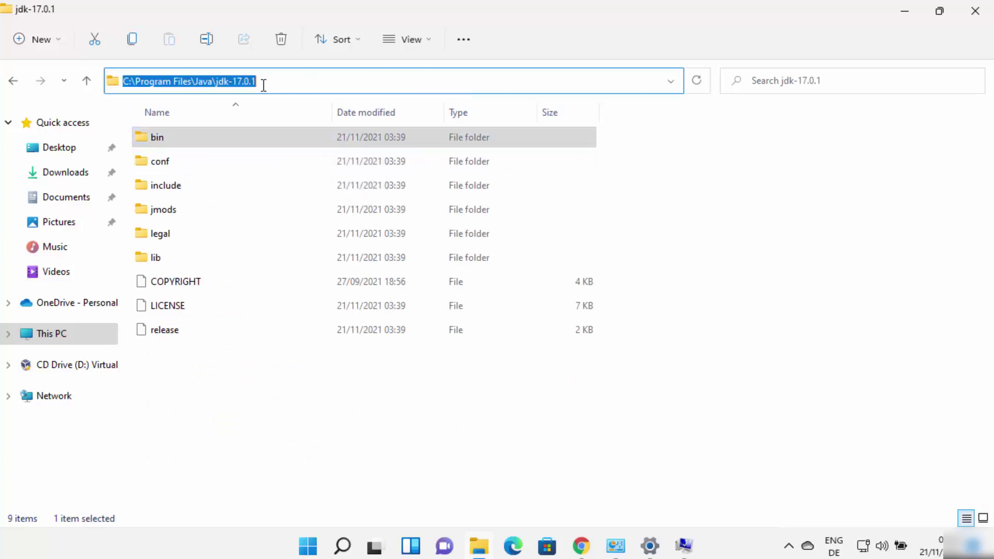
click(266, 80)
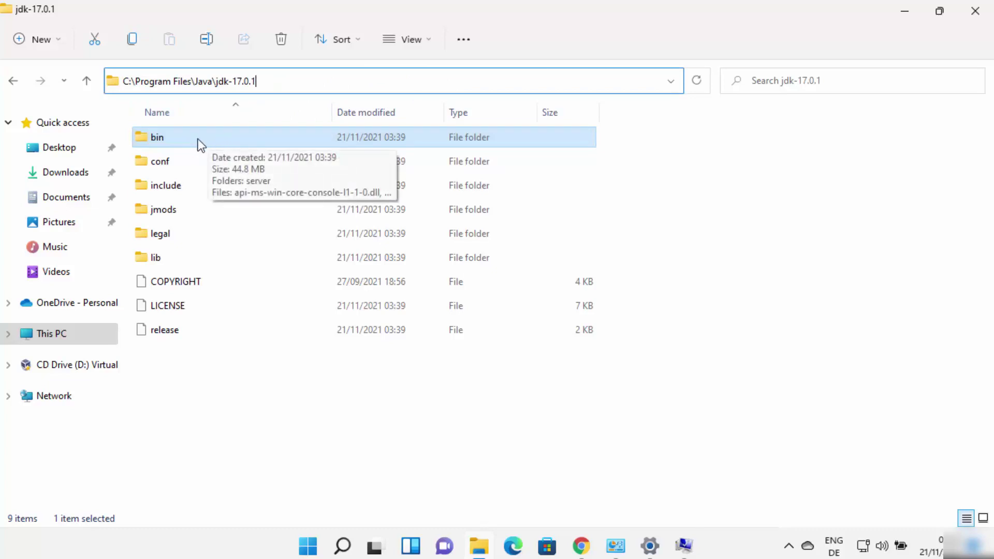
click(684, 548)
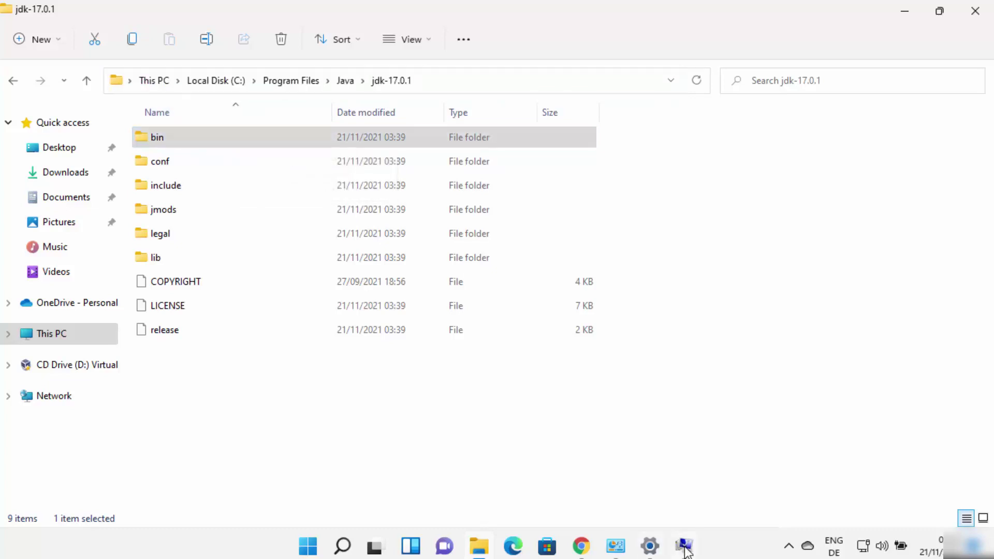
- Paste C:\Program Files\Java\jdk-17.0.1 as the JAVA_HOME value and save the variable
key(ctrl+v)
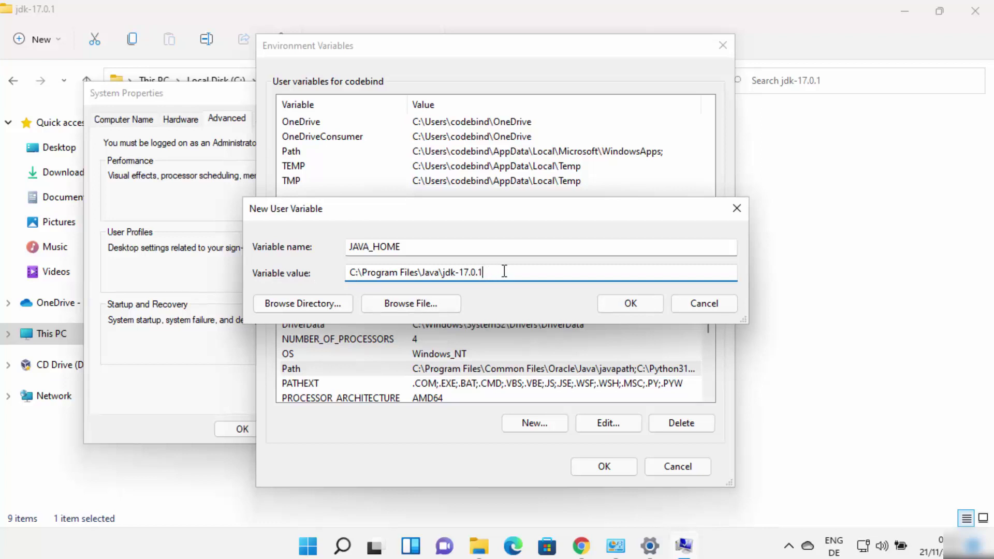
drag(492, 270, 346, 272)
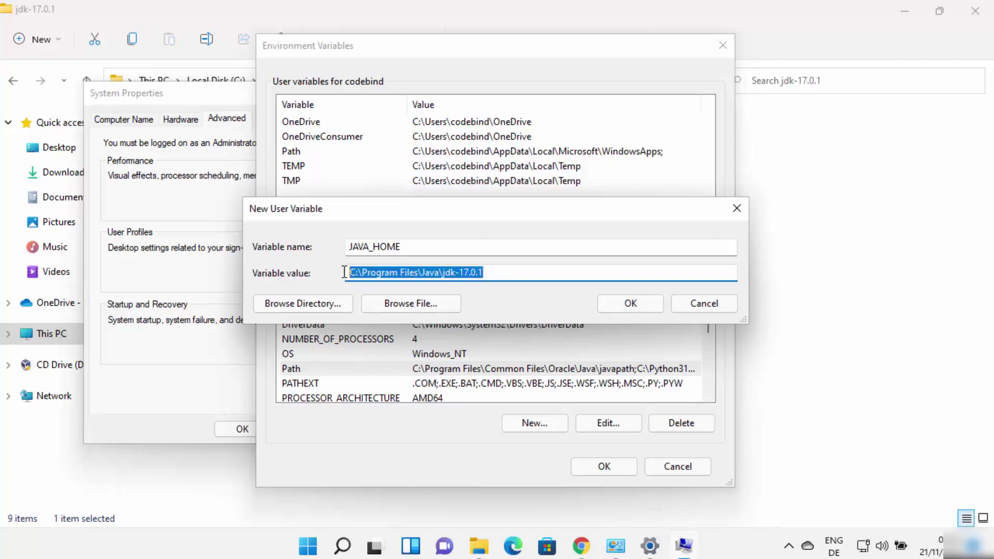
click(626, 306)
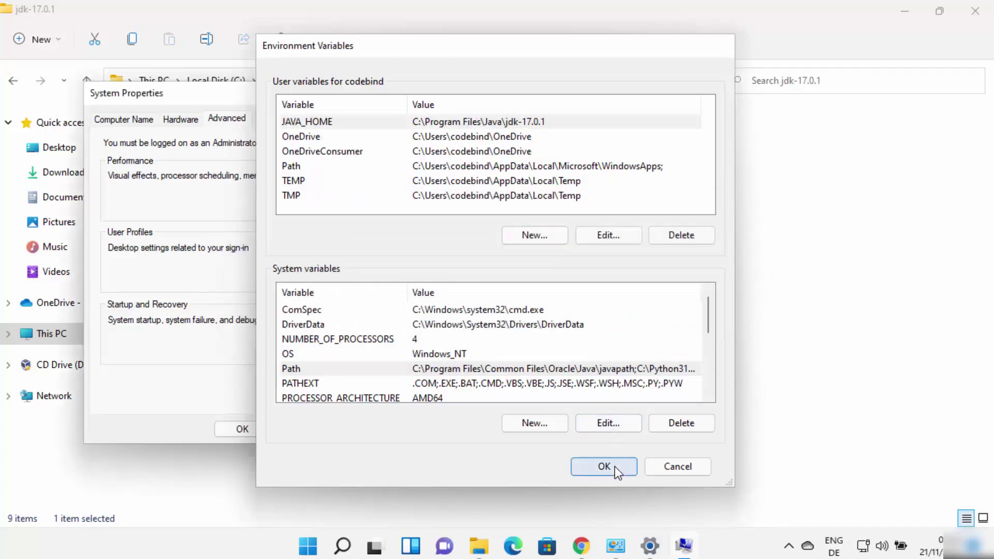
- Confirm Environment Variables and System Properties with OK, and close the jdk-17.0.1 Explorer window
click(611, 467)
click(260, 433)
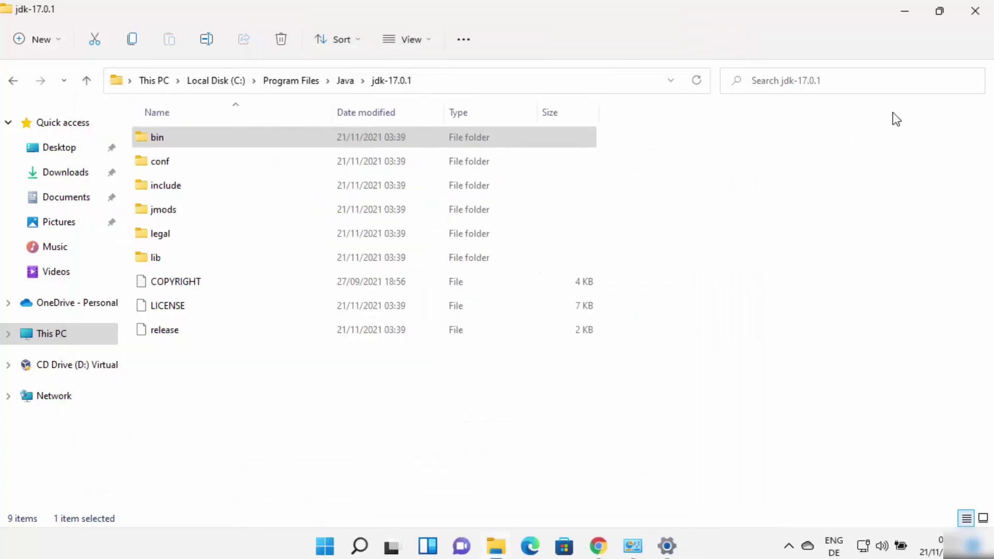
click(968, 15)
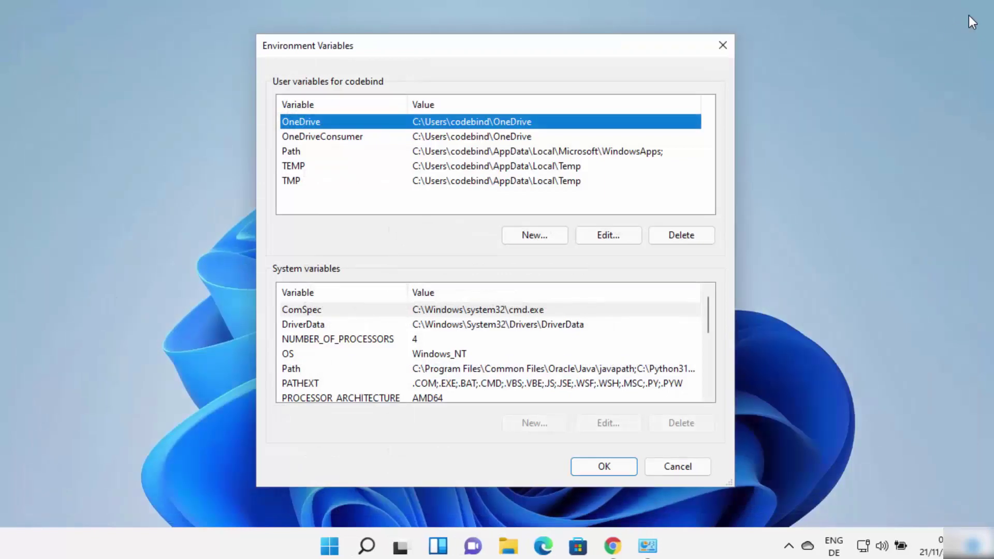
- Close the leftover Environment Variables window and launch Command Prompt by searching 'cmd'
click(720, 46)
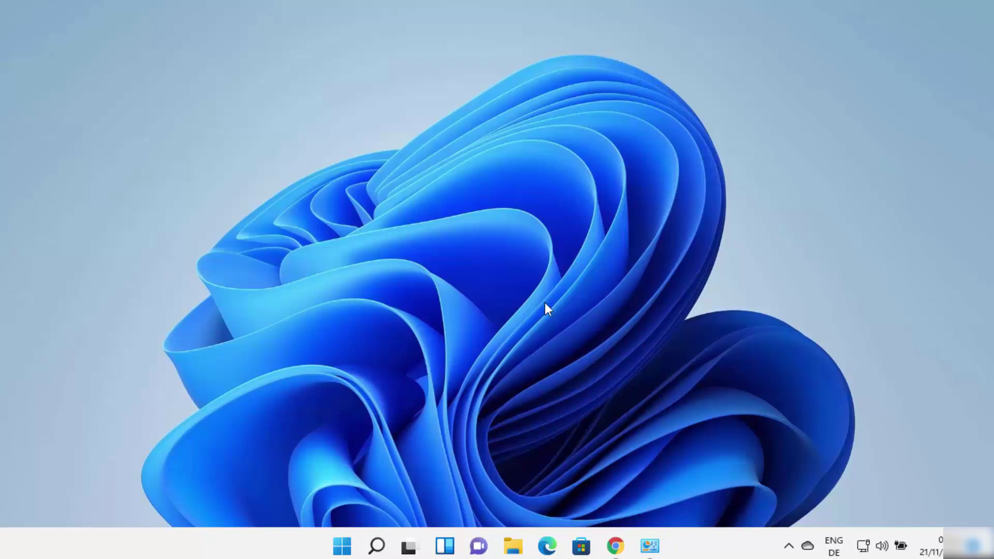
click(377, 549)
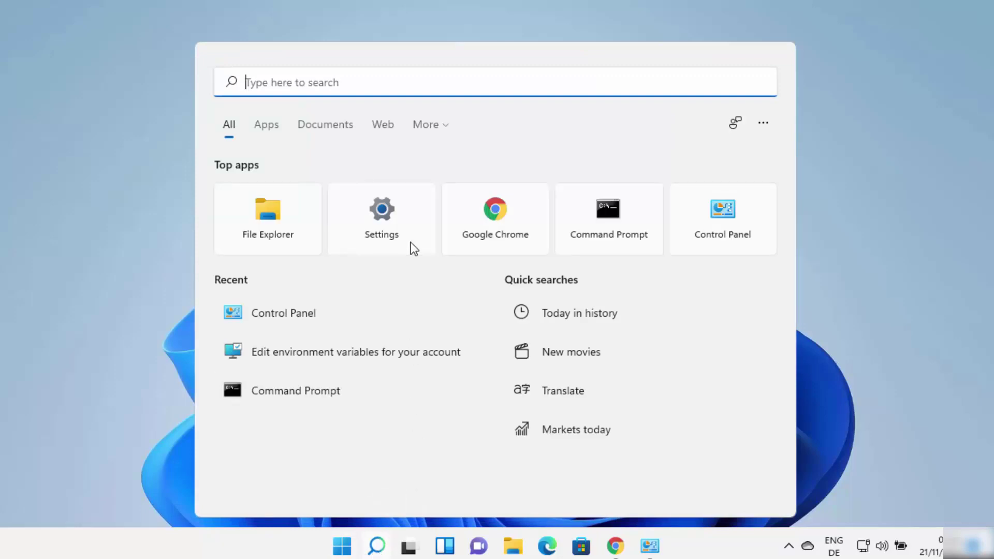
text(cmd)
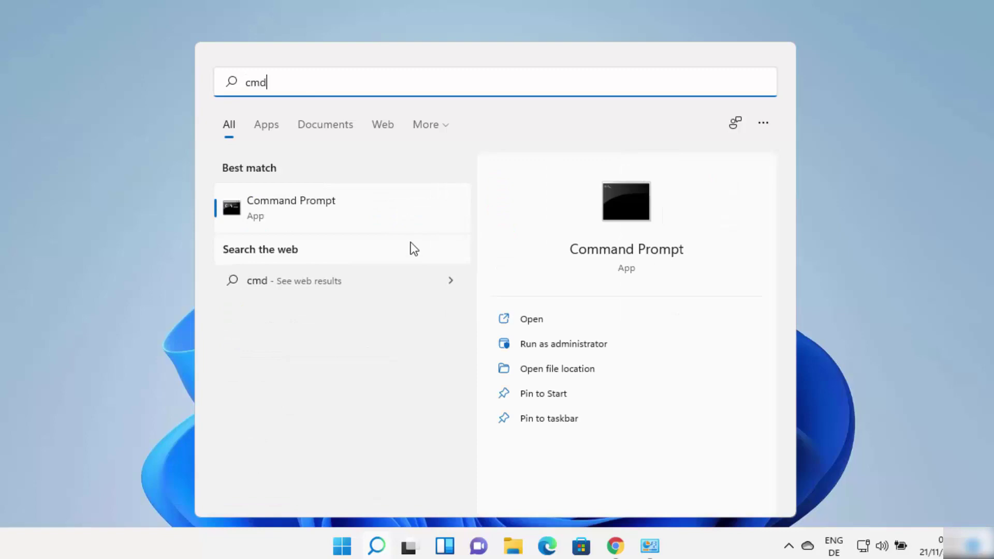
click(324, 199)
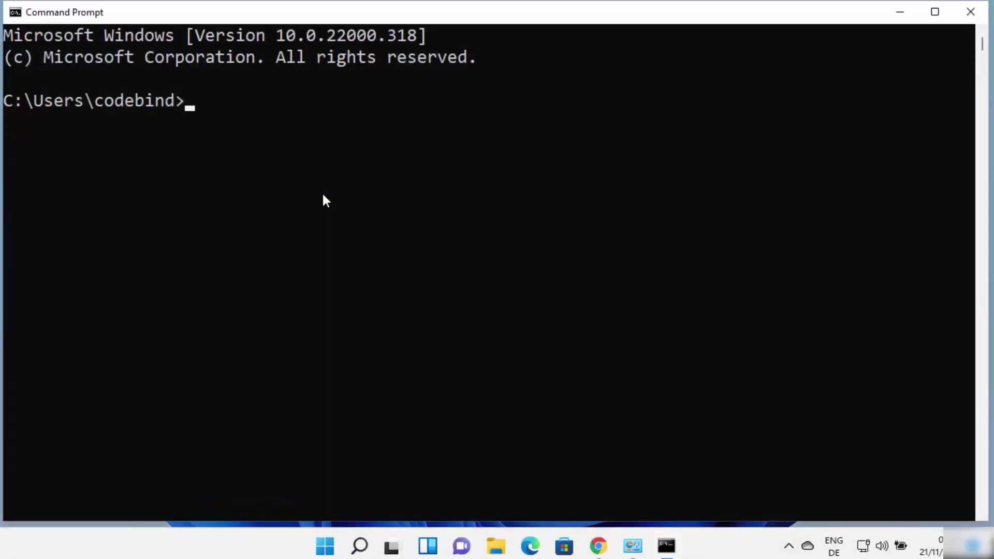
- Run java -version and javac -version, confirming both report 17.0.1, and highlight the javac version
text(java -version)
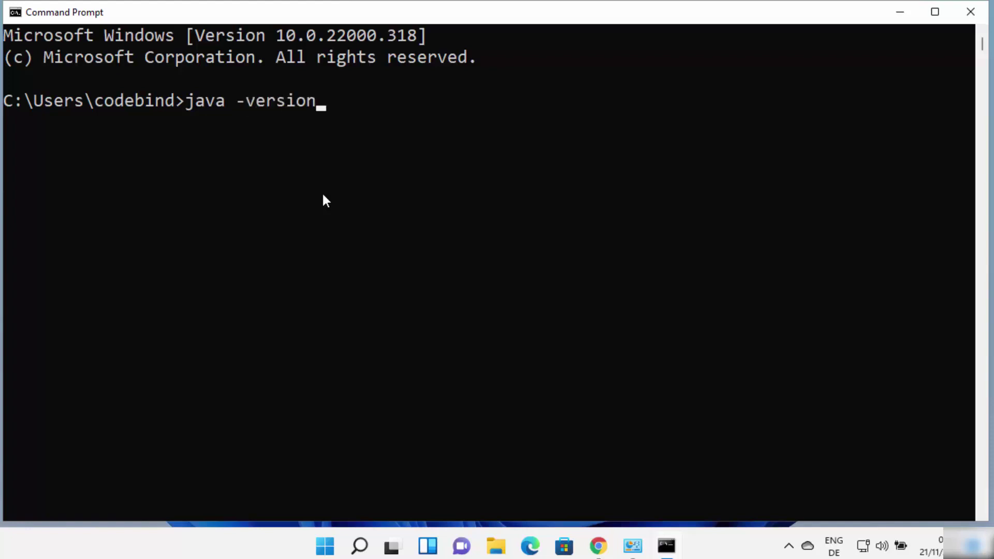
key(Return)
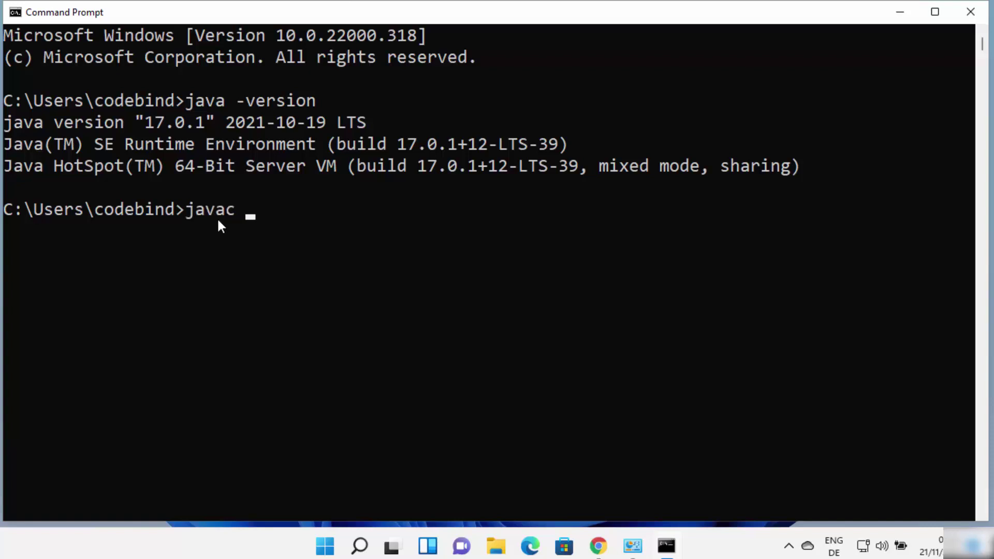
text(-version)
key(Return)
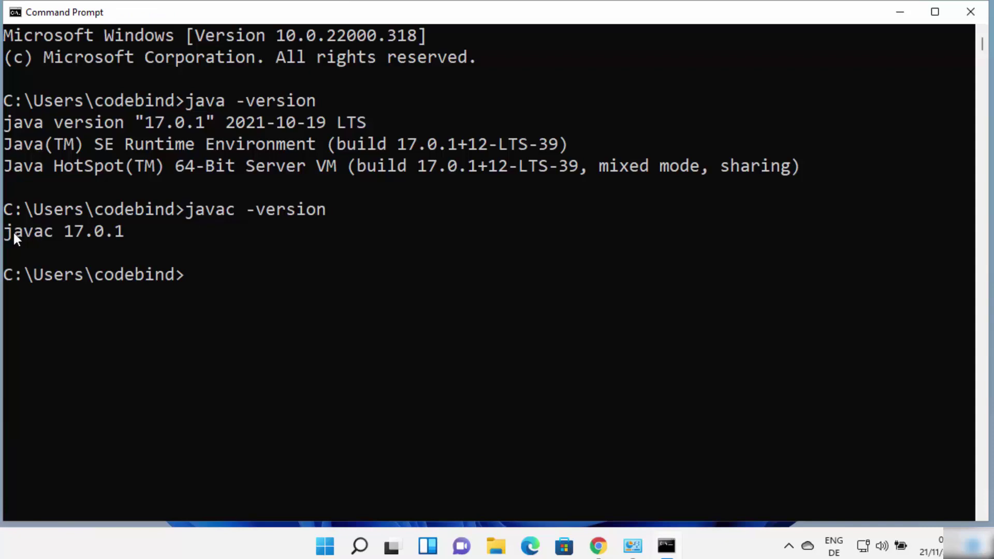
drag(64, 230, 107, 229)
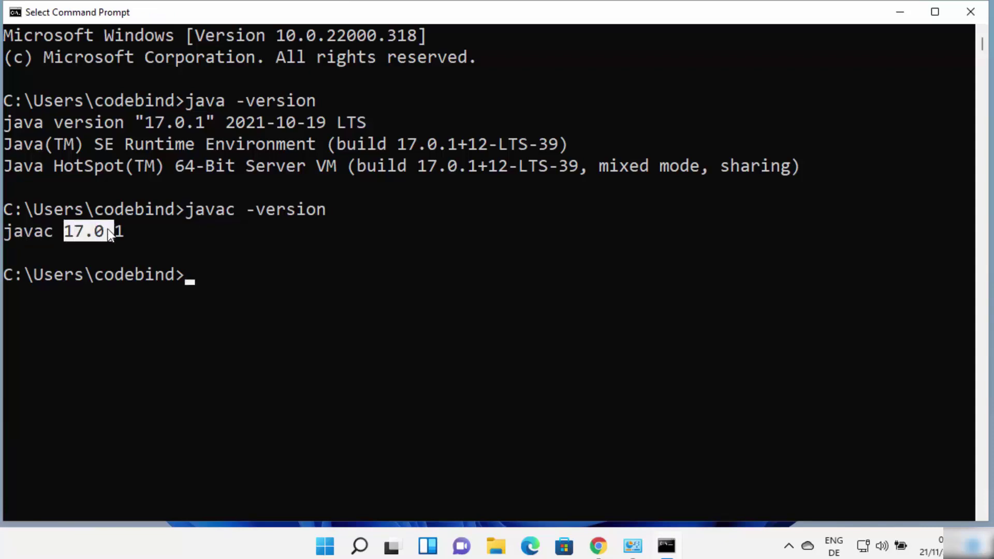